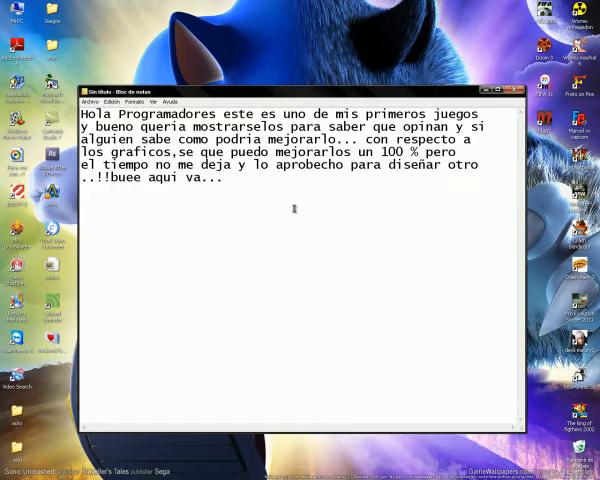
Step: Minimize the Notepad window with the greeting message to reveal the desktop
click(484, 90)
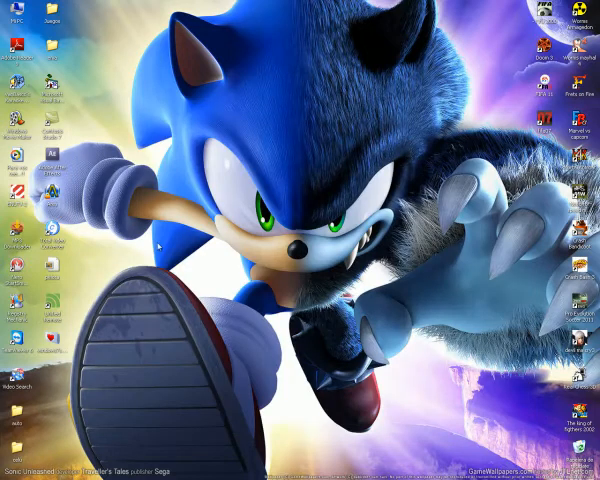
Step: Navigate ema > Hechos en vb > Moto chot and launch the Moto chot executable
double_click(55, 45)
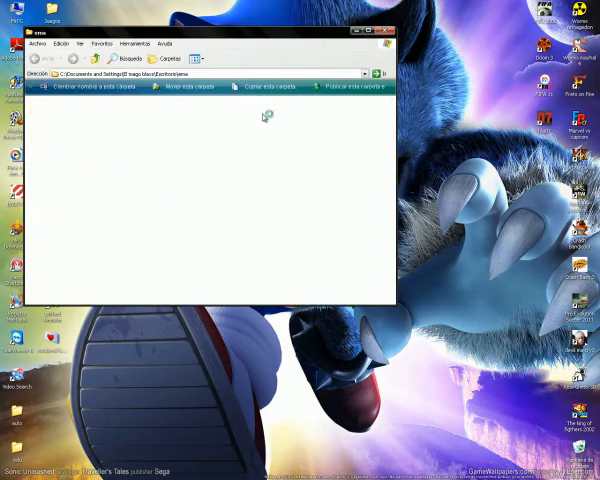
double_click(265, 116)
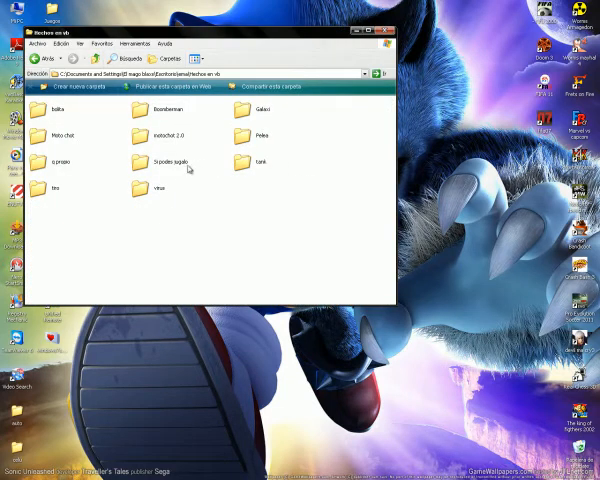
double_click(44, 134)
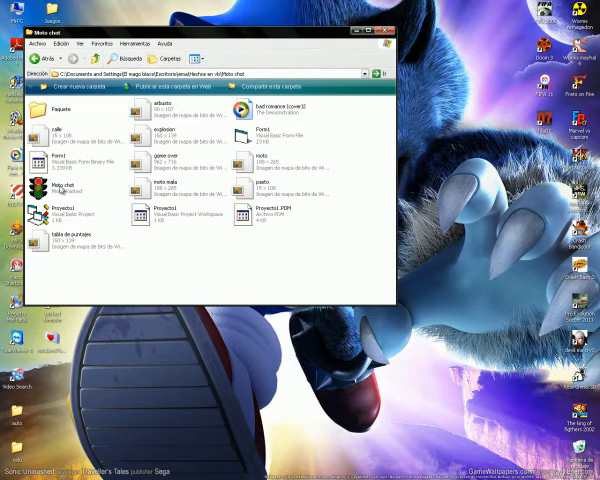
double_click(61, 190)
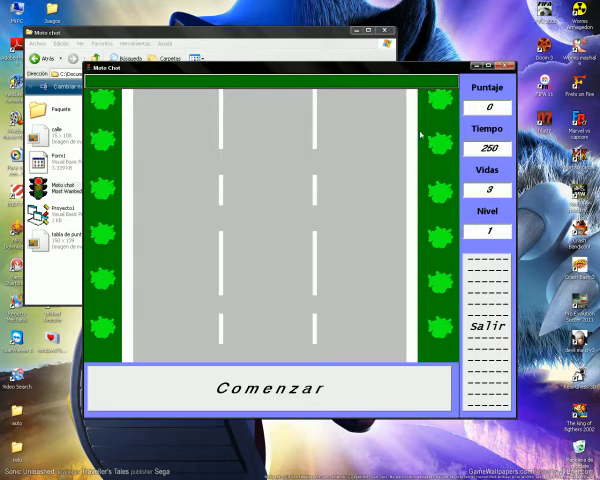
Step: Start the race with Comenzar and steer the blue motorcycle left then right between lanes
click(305, 388)
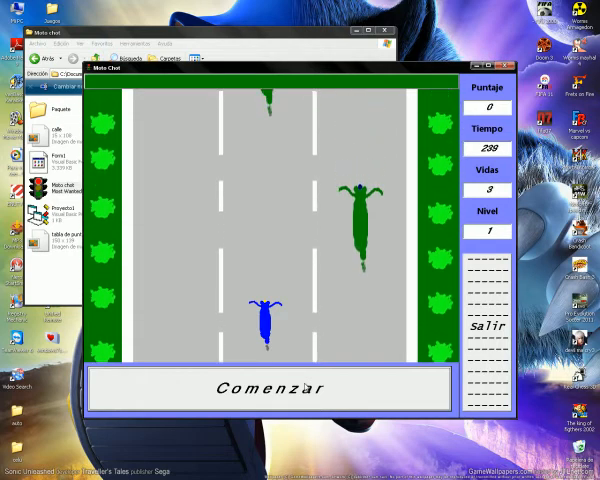
key(Left)
key(Left)
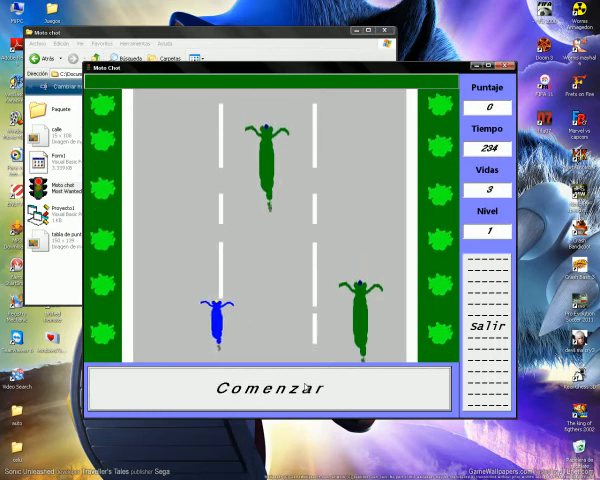
key(Left)
key(Left)
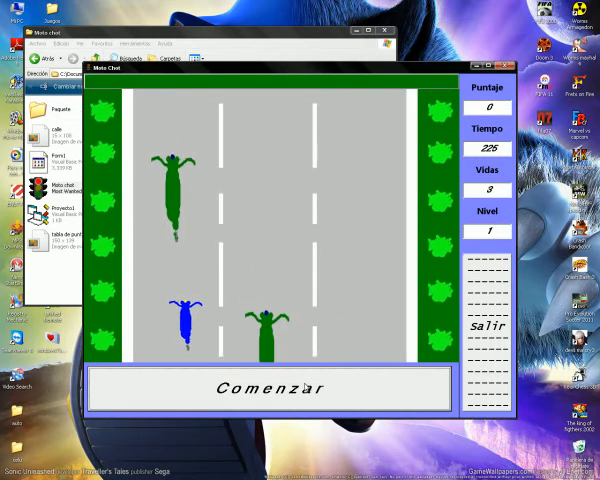
key(Right)
key(Right)
key(Right)
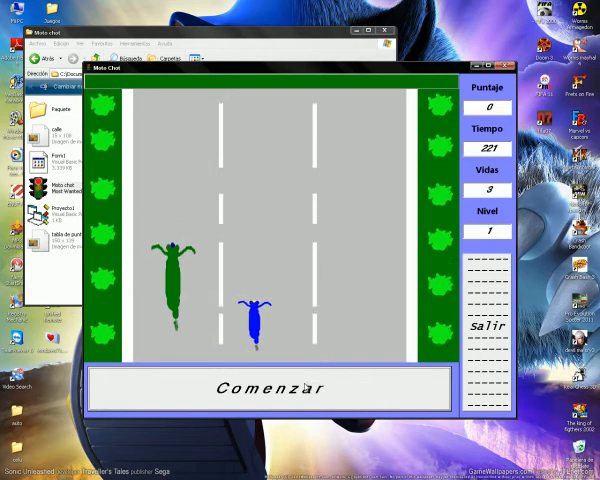
key(Right)
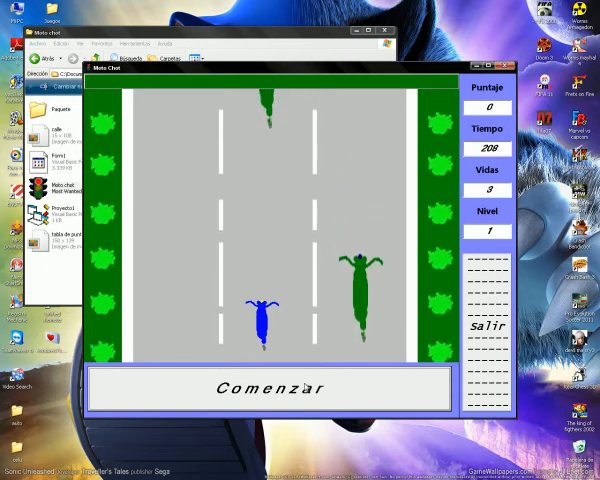
key(Right)
key(Right)
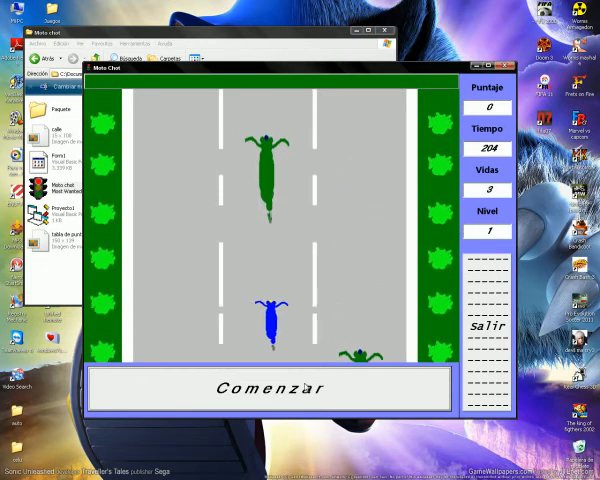
key(Right)
key(Right)
key(Right)
key(Right)
key(Right)
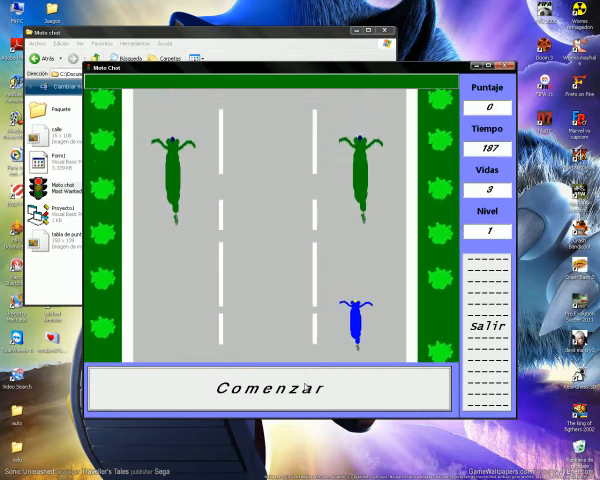
Step: Weave back to the centre lane and nudge right until crashing into a green bike
key(Left)
key(Left)
key(Left)
key(Left)
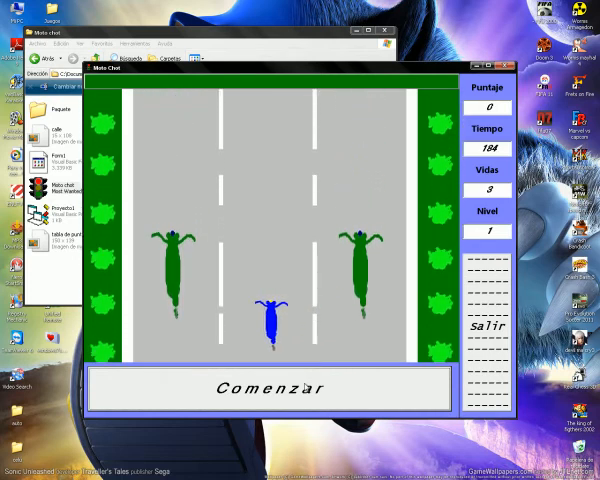
key(Left)
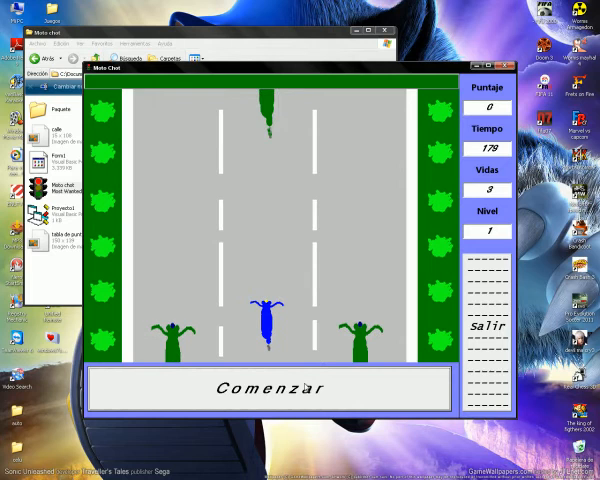
key(Right)
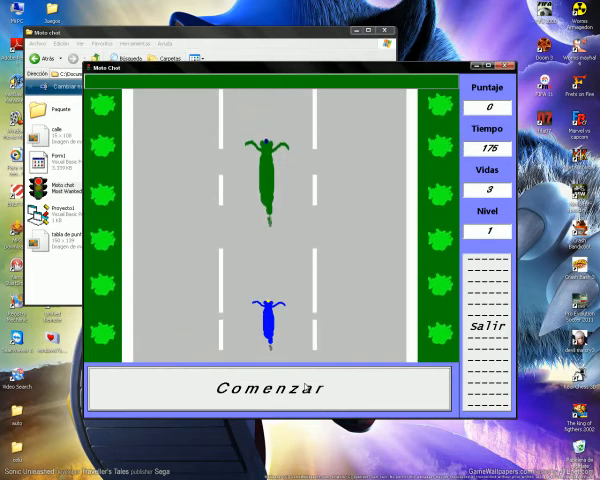
key(Right)
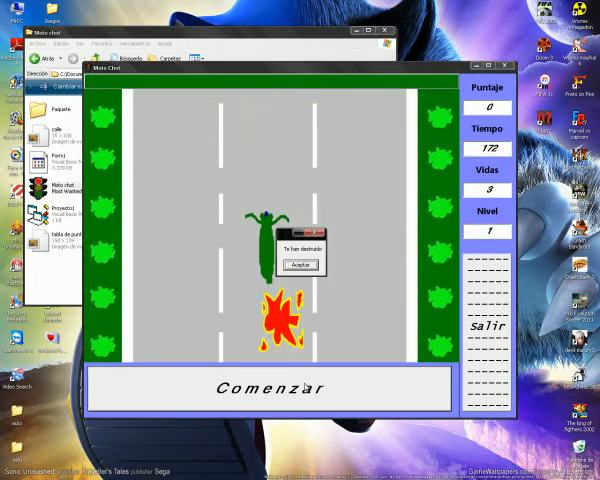
Step: Accept the crash dialog, ride on moving left, crash again and accept with one life left
click(303, 266)
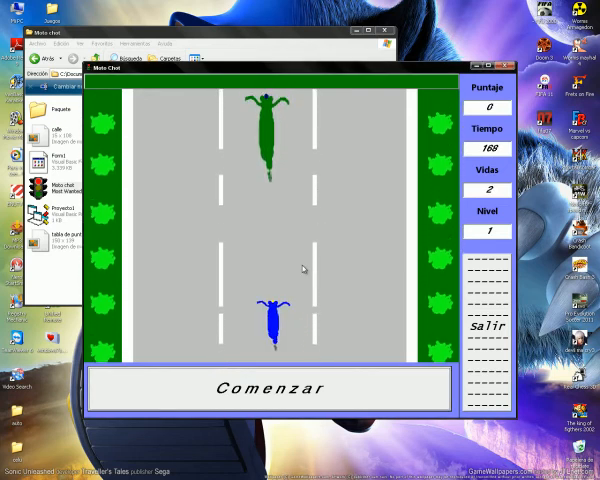
key(Left)
key(Left)
key(Left)
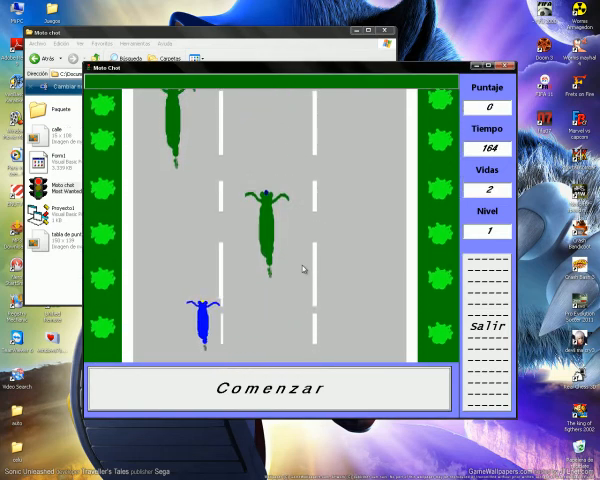
key(Left)
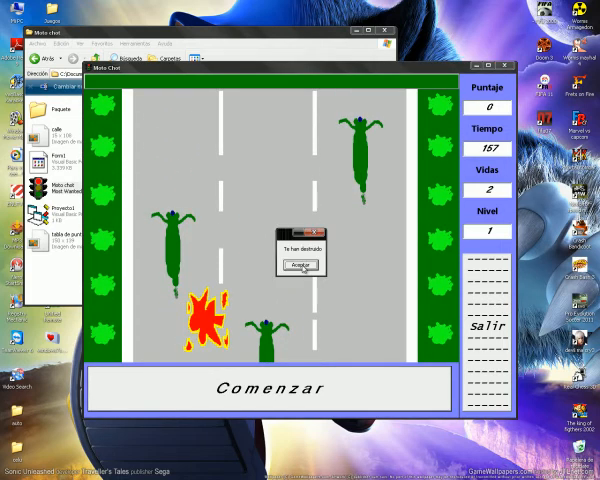
click(302, 266)
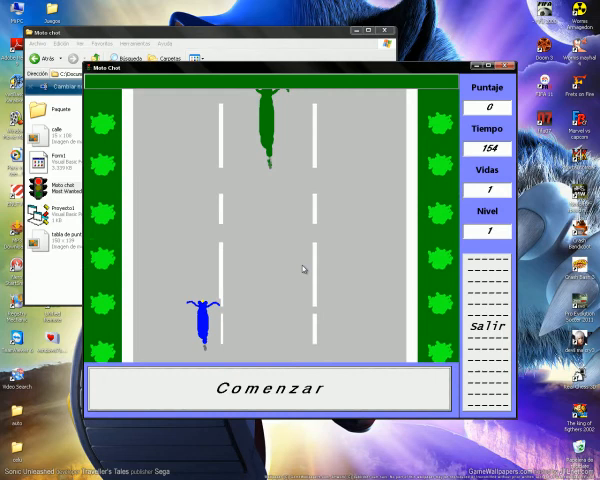
Step: Ride the last life, shifting right, back to the centre lane and slightly right again
key(Right)
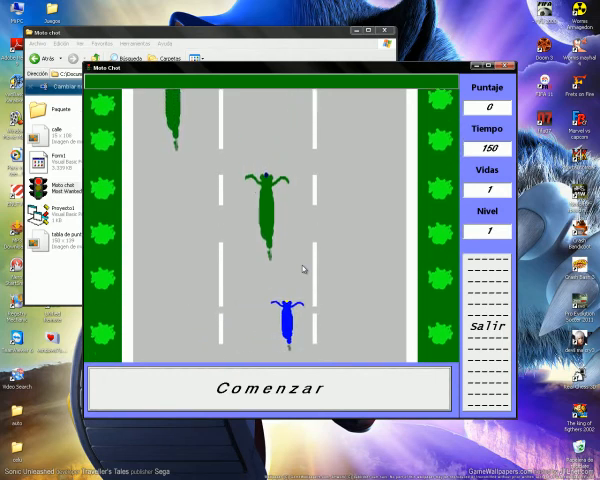
key(Right)
key(Right)
key(Right)
key(Right)
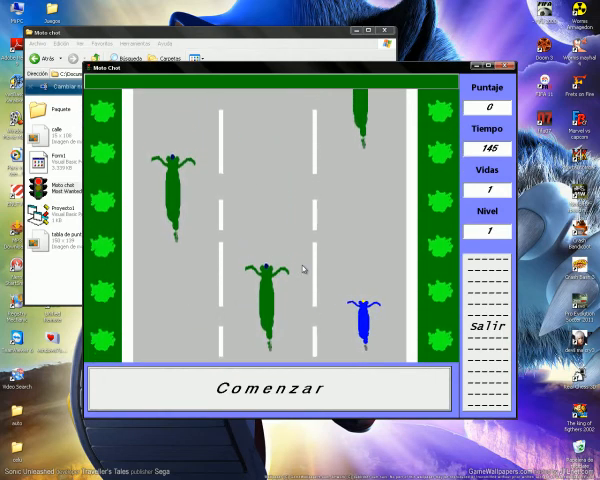
key(Left)
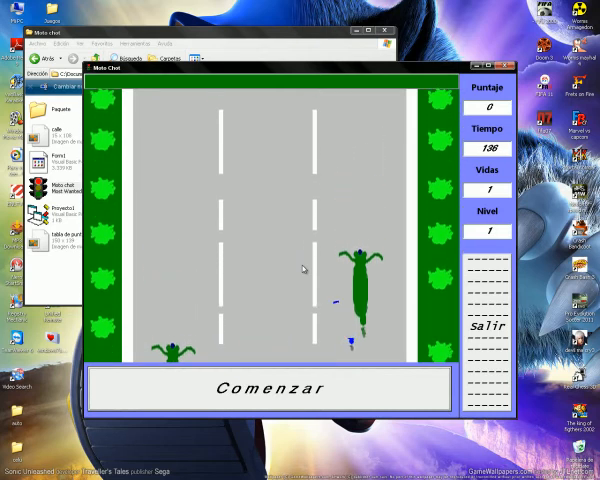
key(Left)
key(Left)
key(Left)
key(Left)
key(Left)
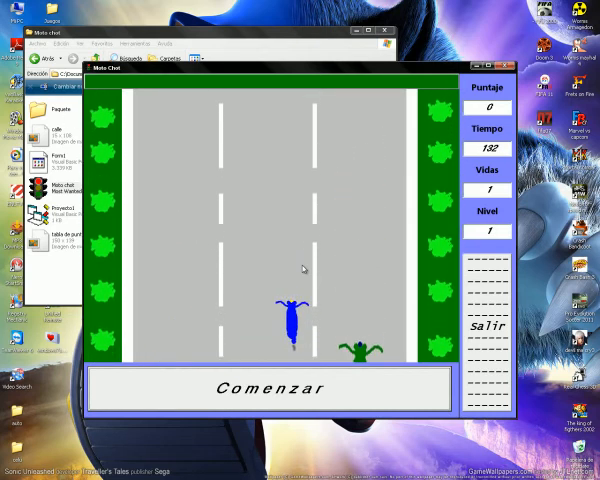
key(Left)
key(Left)
key(Left)
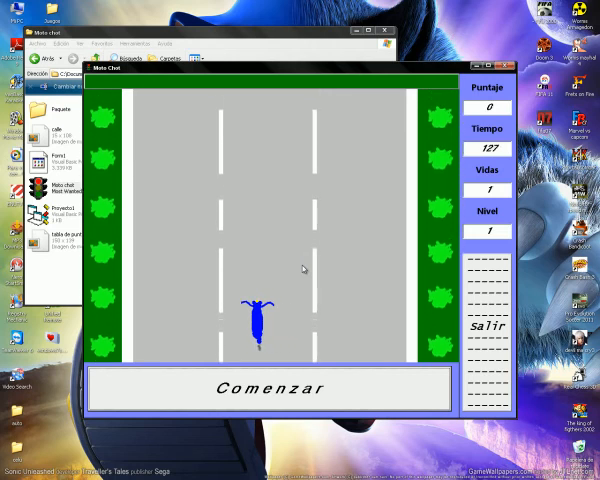
key(Right)
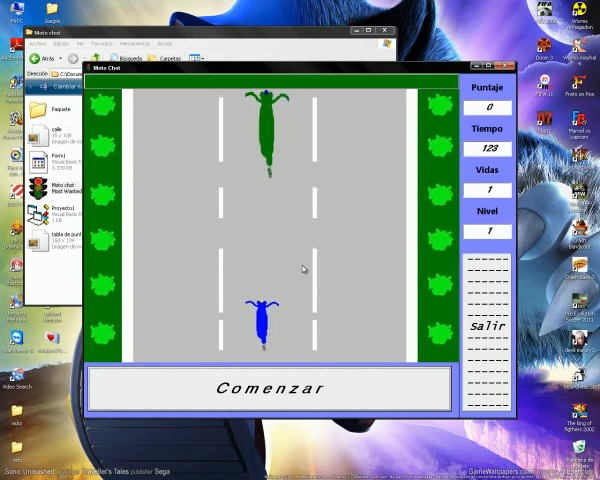
key(Right)
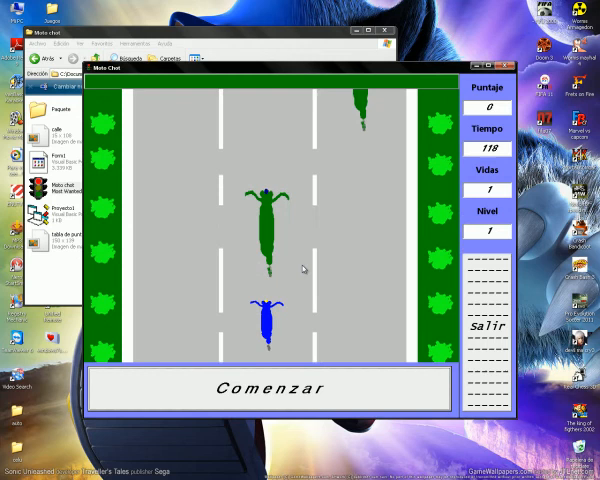
Step: Accept the final crash message and close the Moto Chot window after Game Over
click(301, 266)
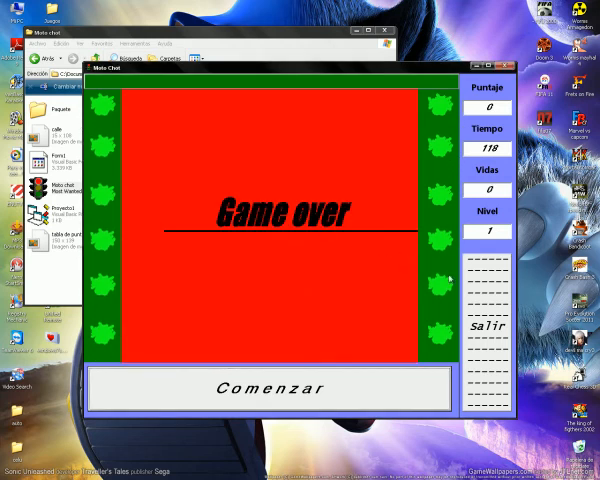
click(480, 295)
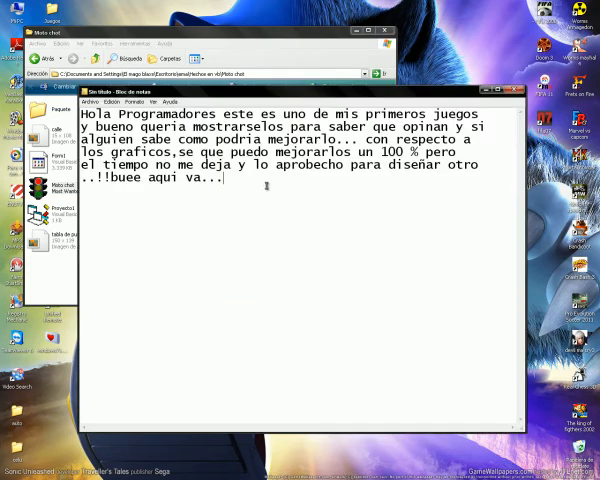
Step: Select the old message and overwrite it with 'Bueno...ese fue el juego...algunos errores minimos...'
drag(266, 186, 74, 113)
text(B)
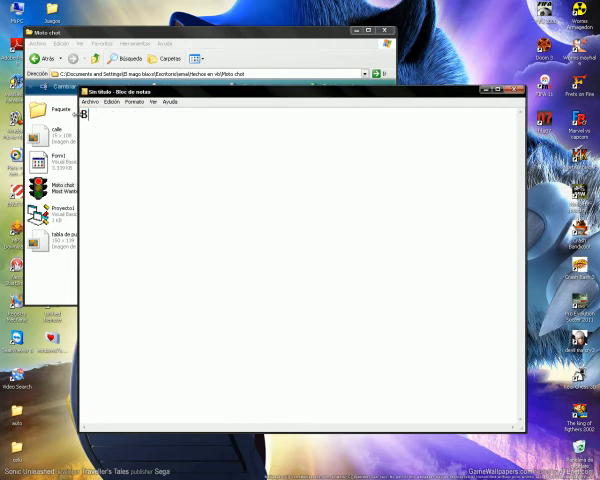
text(ueno...e)
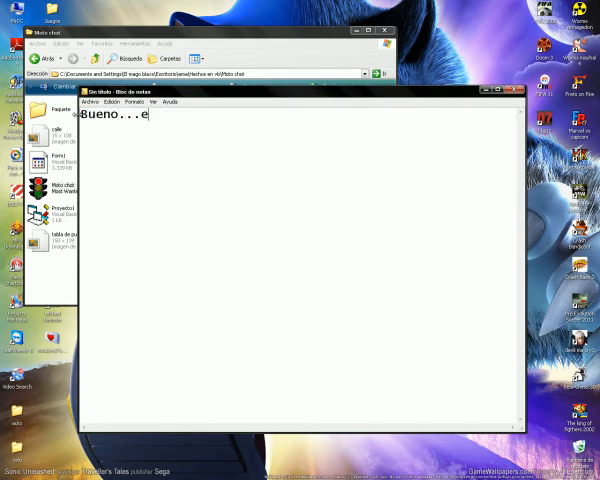
text(se fue e)
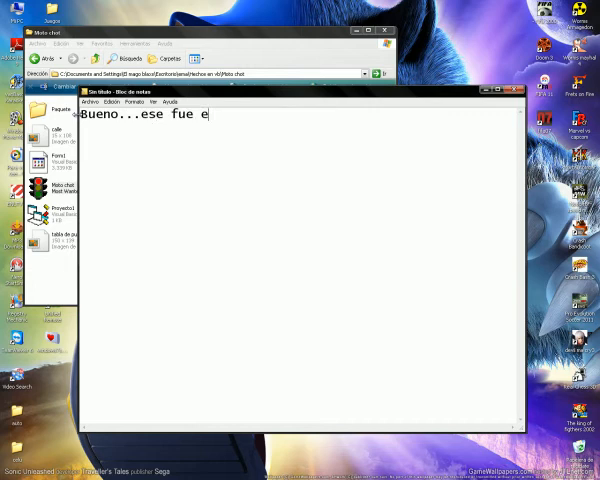
text(l juego)
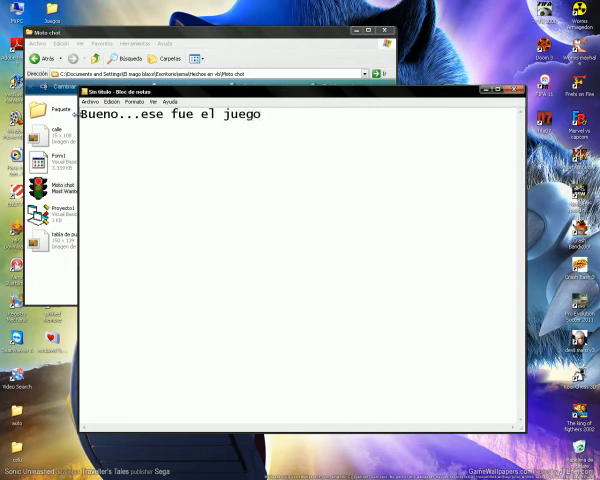
text(...algun)
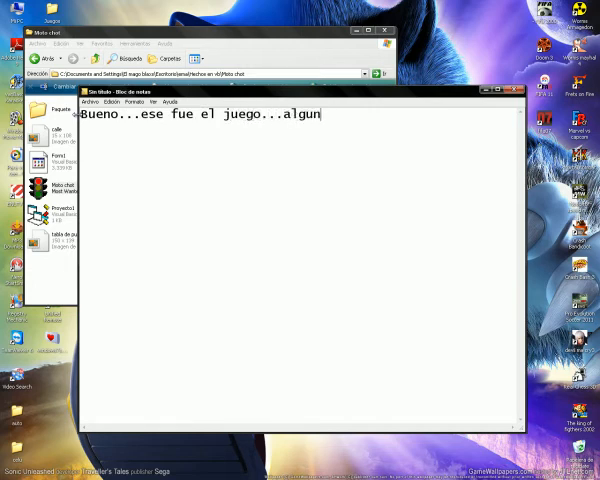
text(os errore)
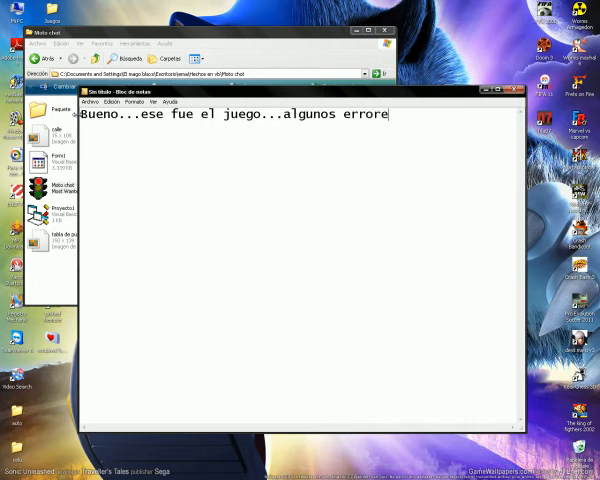
text(s minimo)
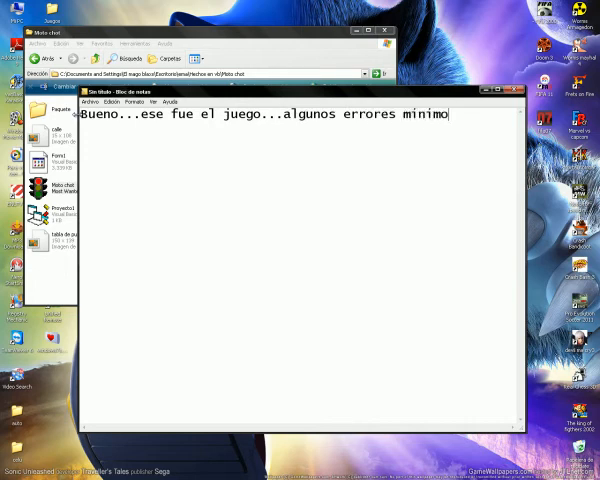
text(se)
text( pueden s)
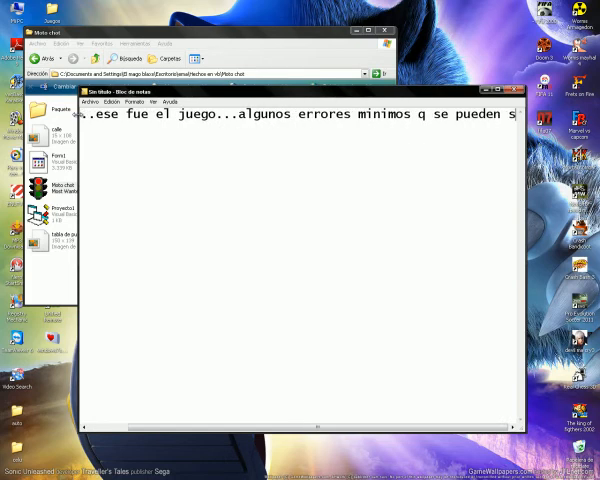
text(oluciona)
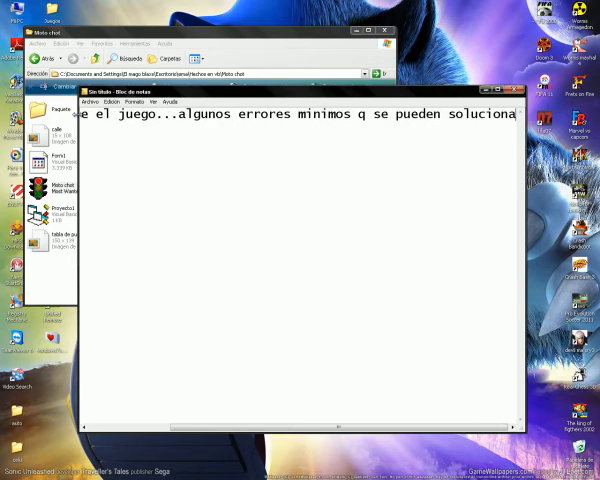
text(r)
Step: Add a second line telling readers to ask for the code, ending 'pidame los codigos..!'
key(Home)
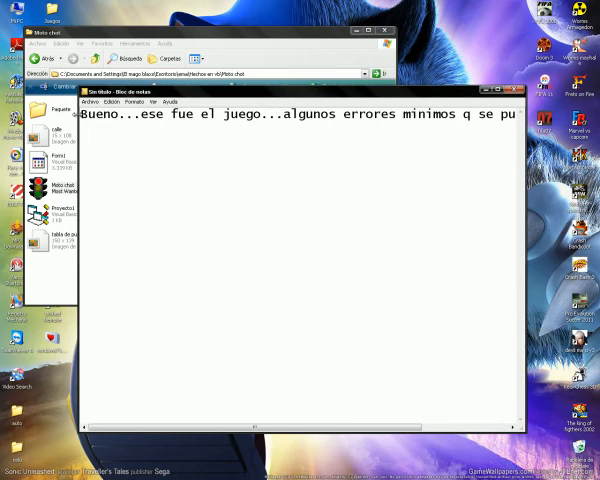
text(si alguien)
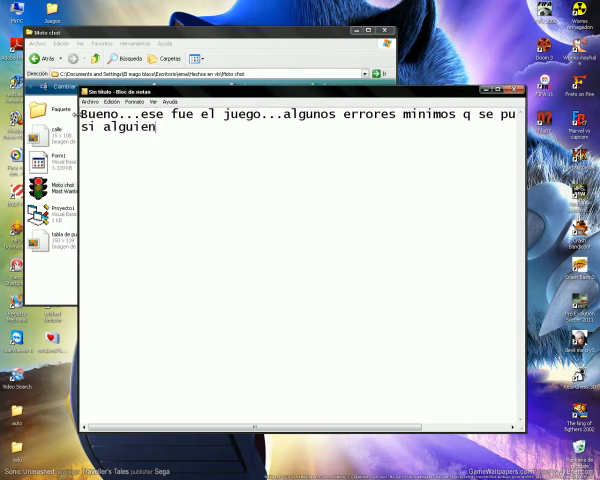
text( quiere)
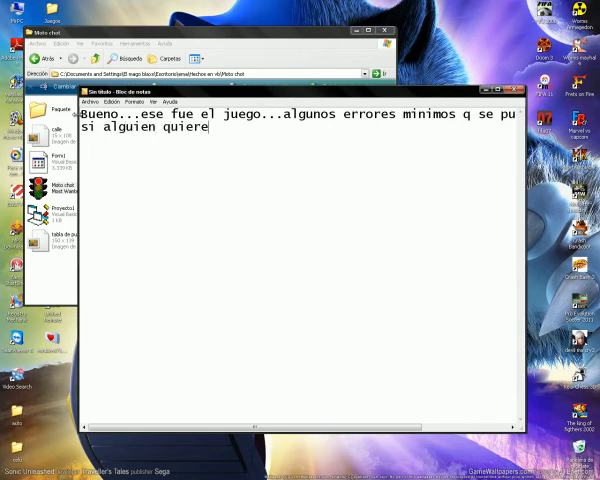
text( saber)
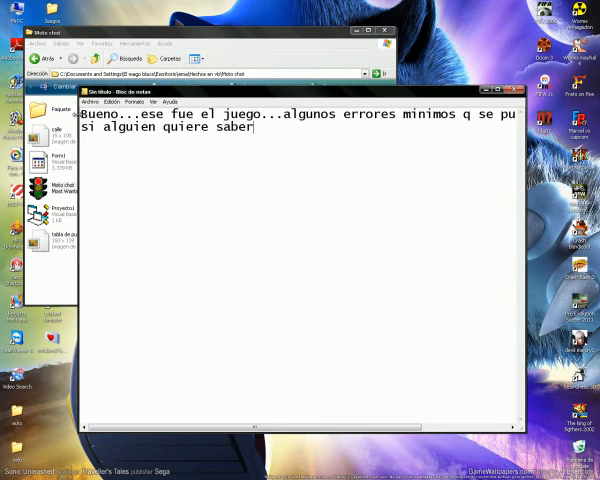
text( comohac)
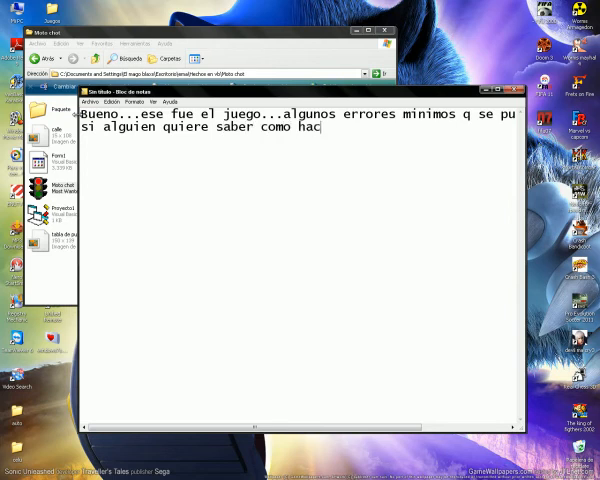
text(erlo p)
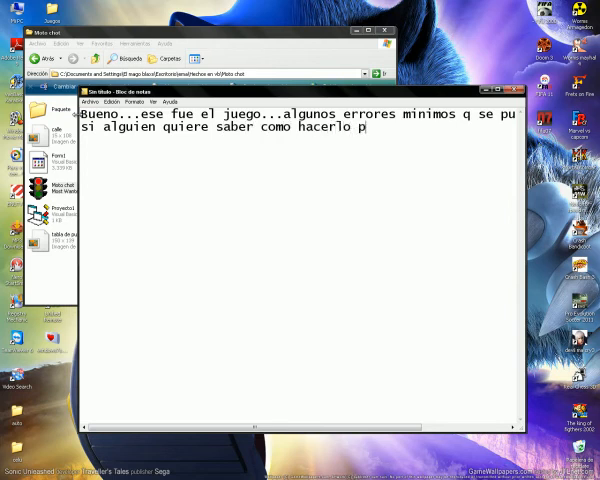
text(idame)
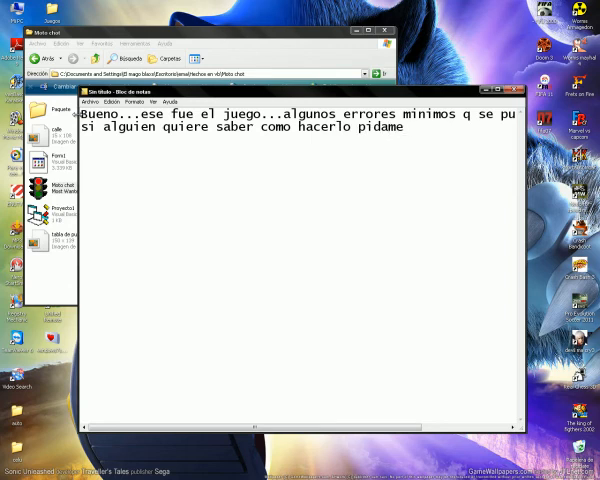
text( los co)
text(digos)
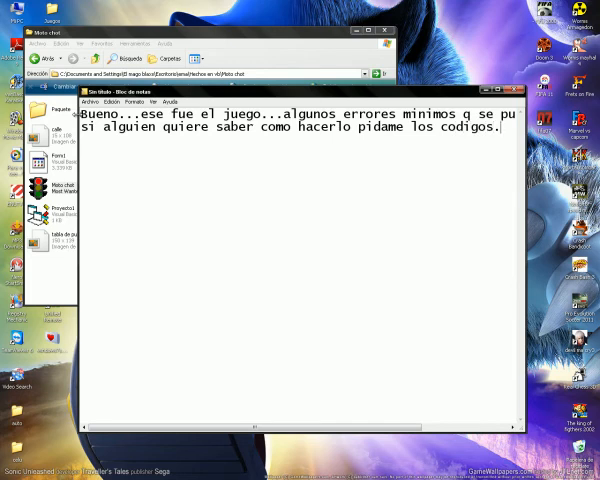
text(.!!!!)
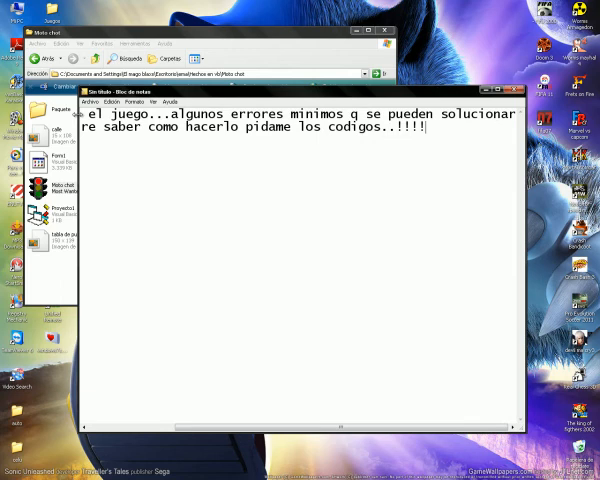
Step: Add the closing line 'saludossss...Blaxsmago..' beneath the message
key(Return)
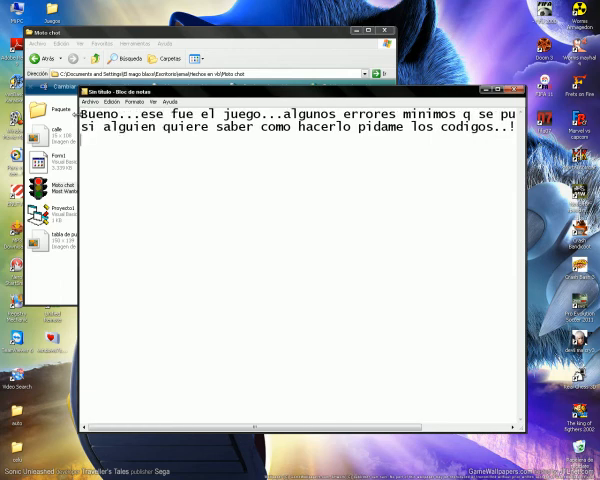
text(sal)
text(udossss...B)
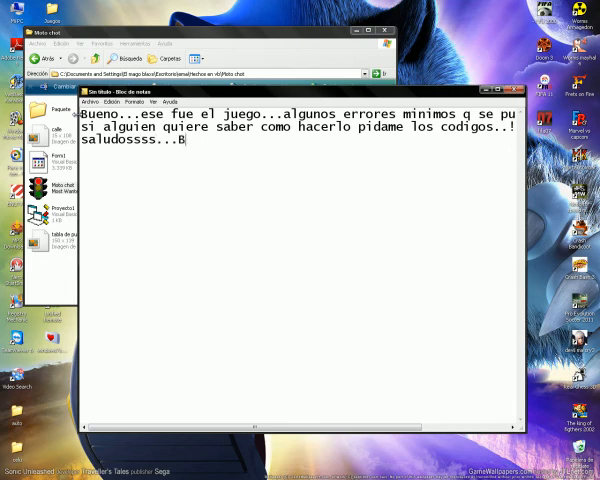
text(laxs)
text(mago..)
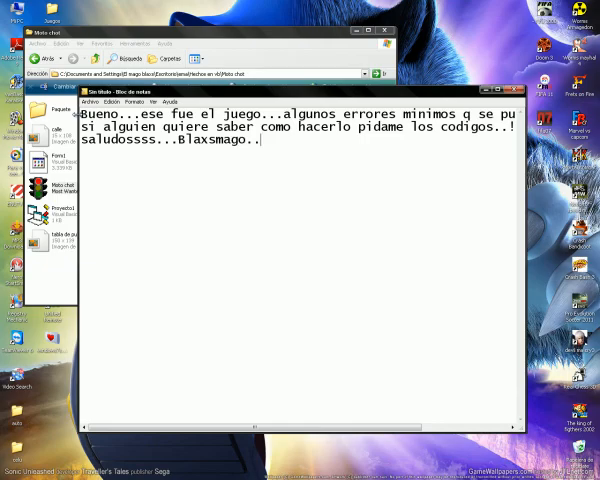